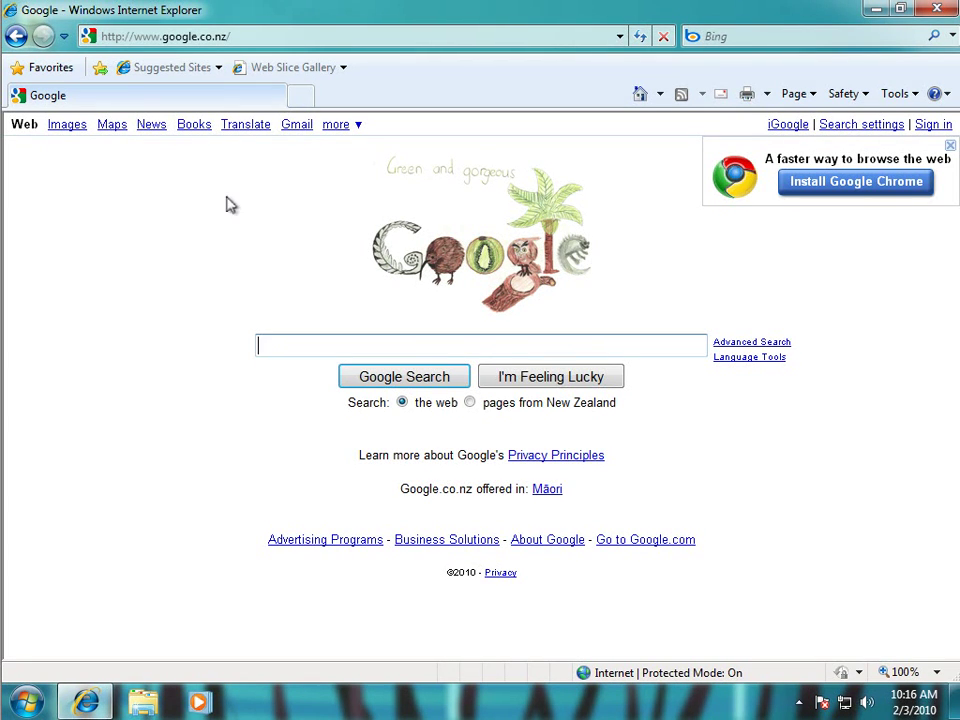
left_click(259, 36)
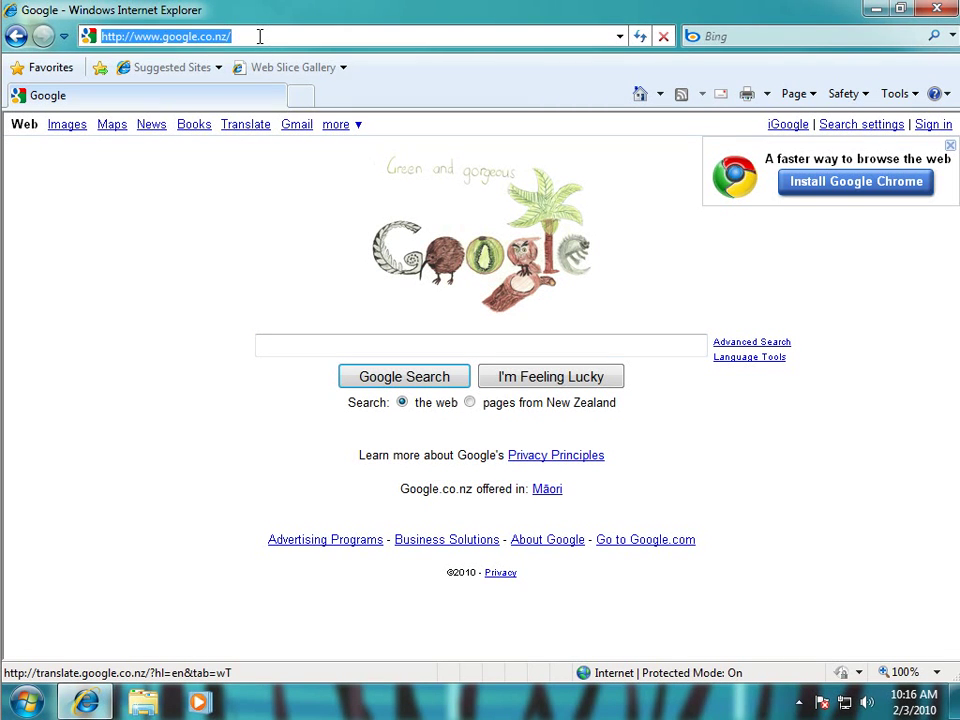
type("ww")
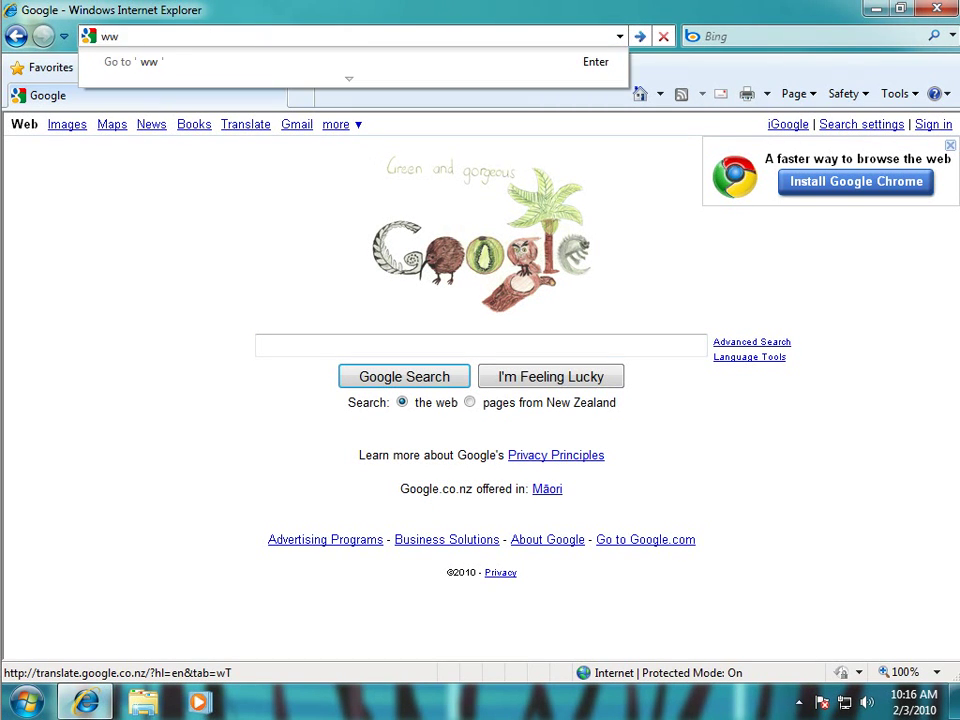
type("w.cadimagetools.com")
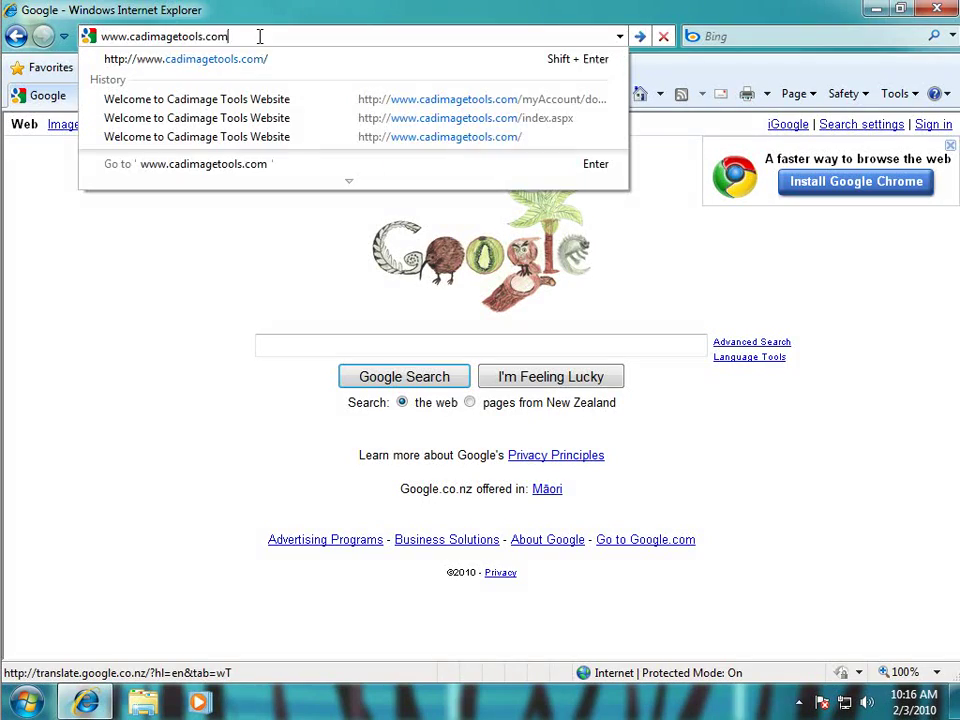
key("Return")
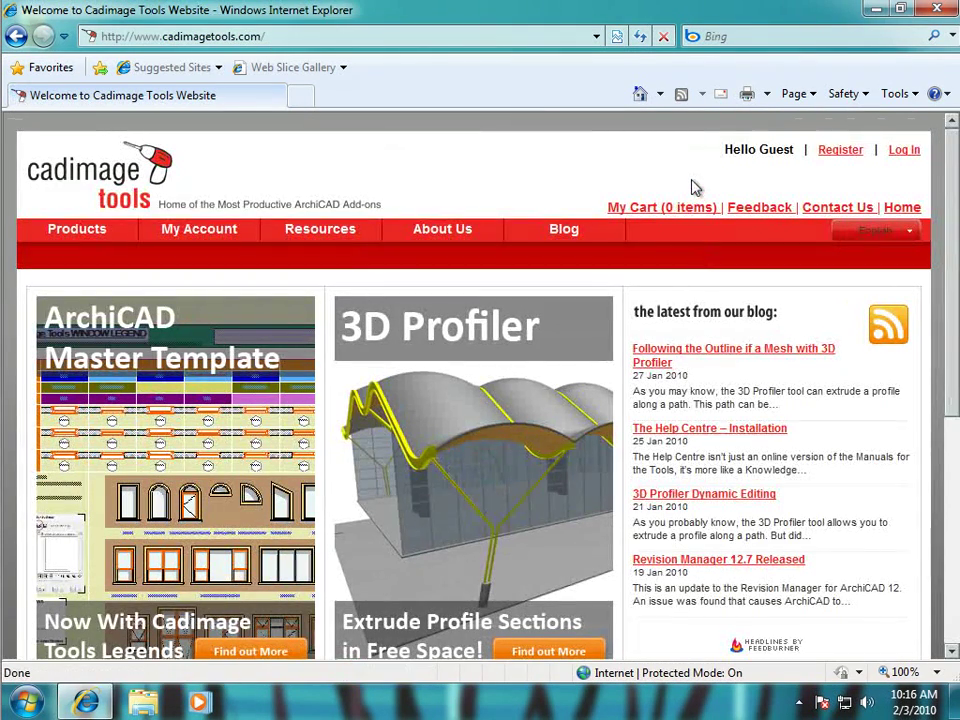
Log in to the Cadimage Tools account with the account e-mail and password.
left_click(903, 149)
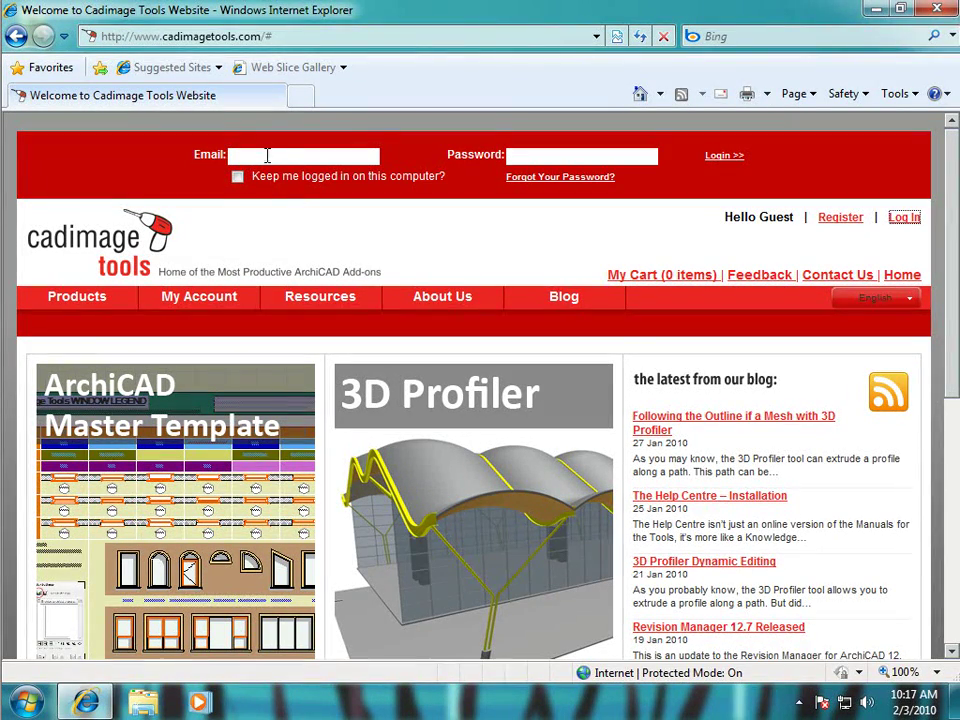
left_click(266, 155)
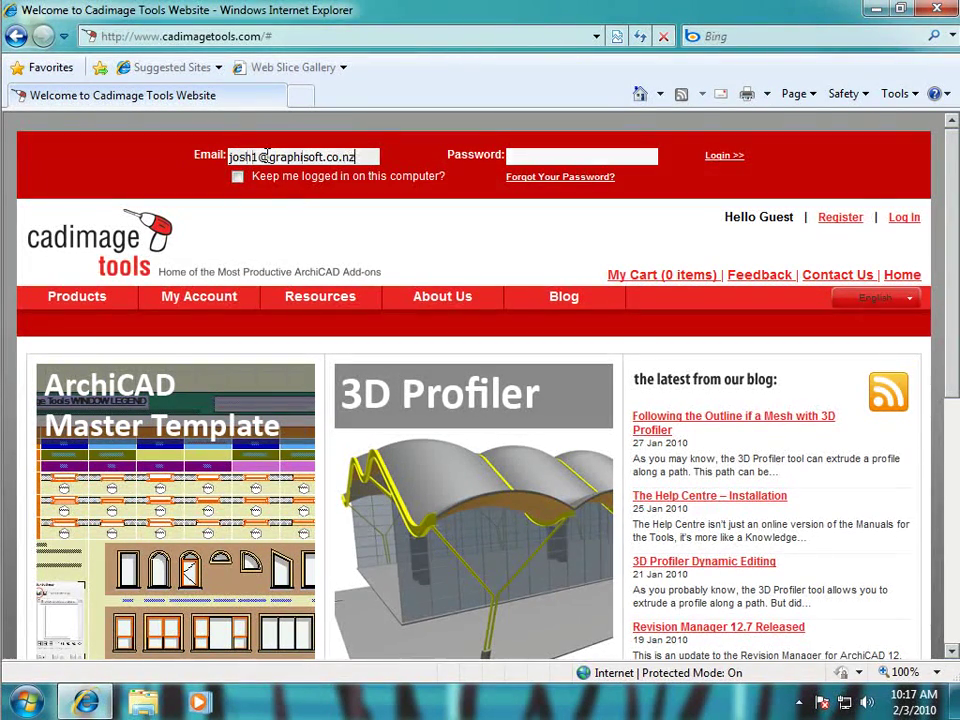
key("Tab")
type("**********")
left_click(722, 157)
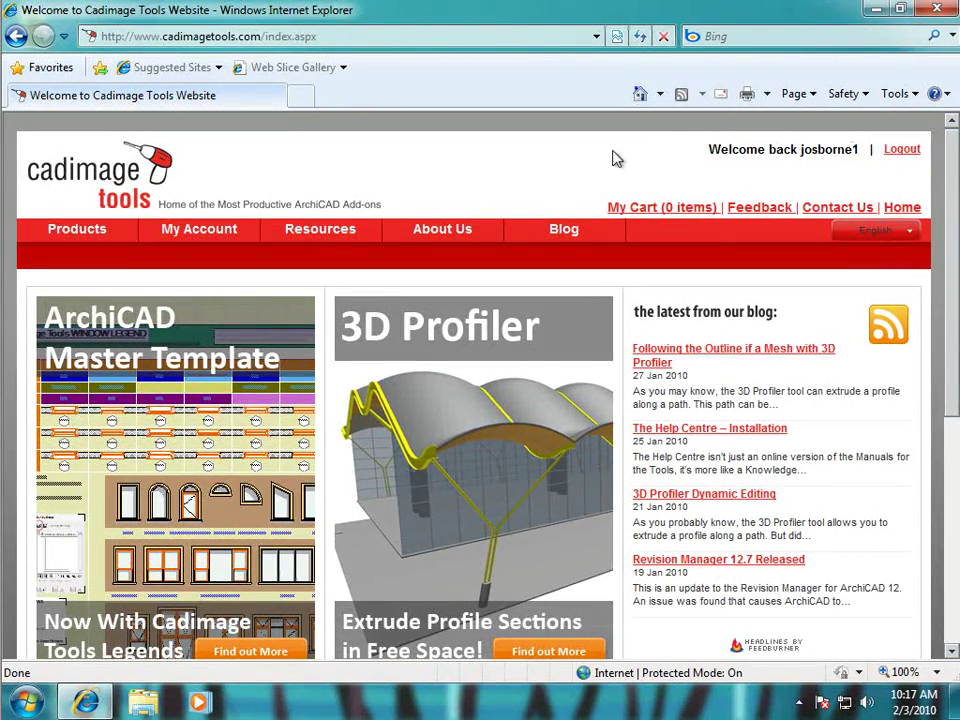
Open My Account > Downloads and switch Current Releases to the Windows (PC) versions.
mouse_move(192, 241)
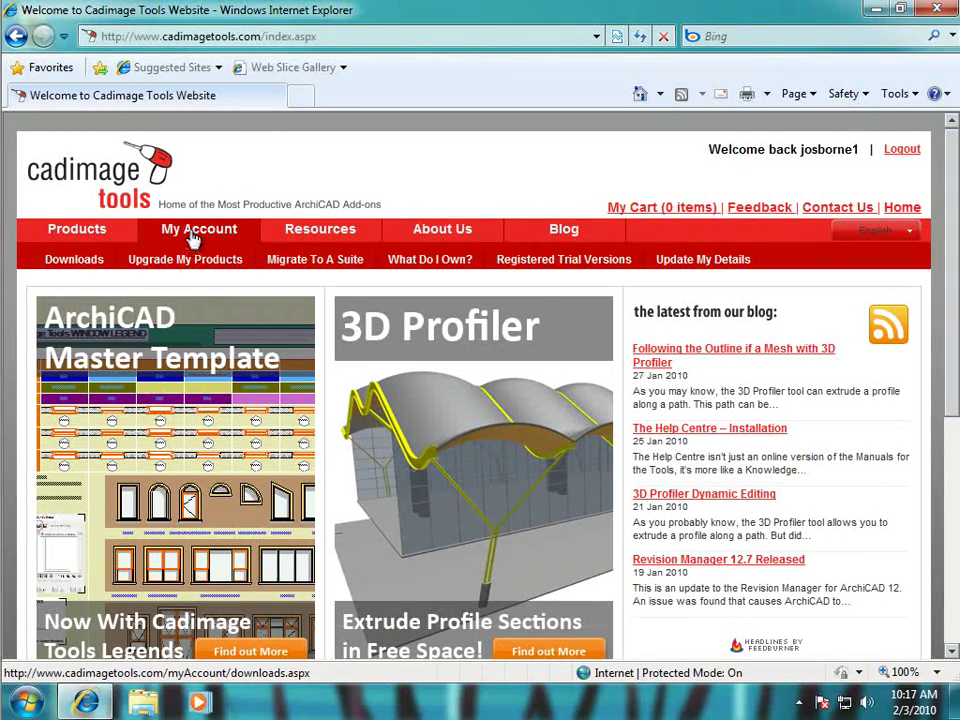
left_click(78, 262)
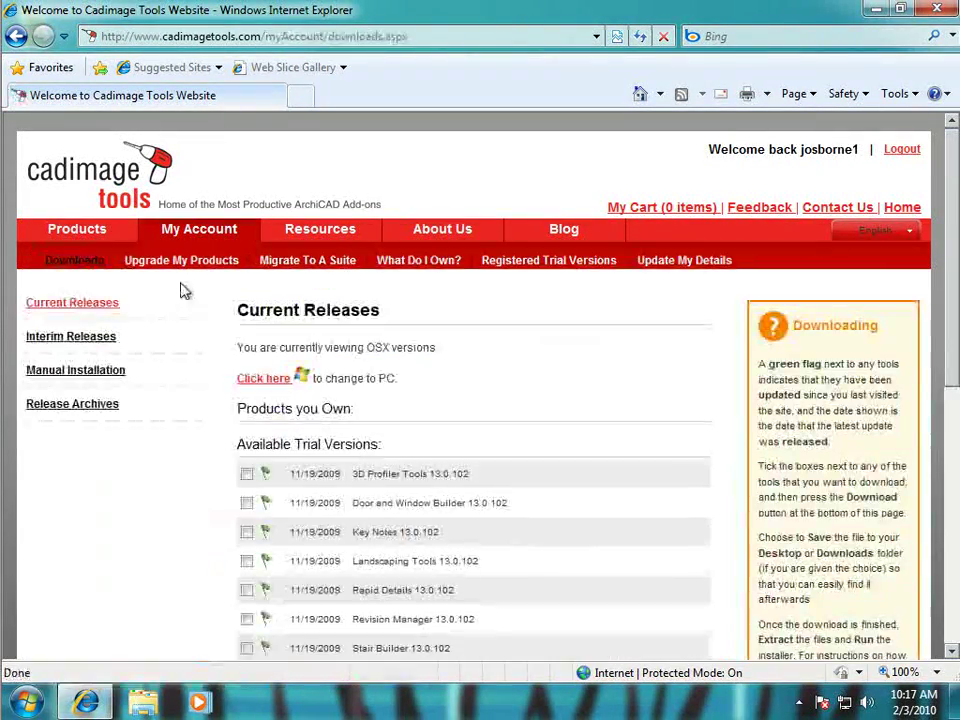
scroll(182, 289, "down", 1)
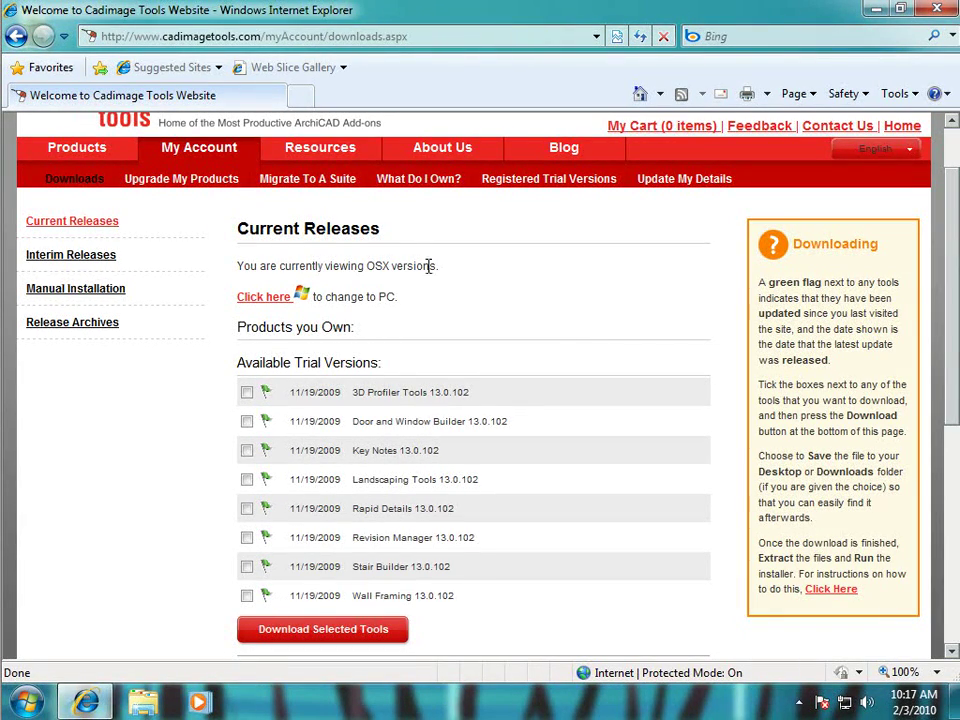
left_click(271, 299)
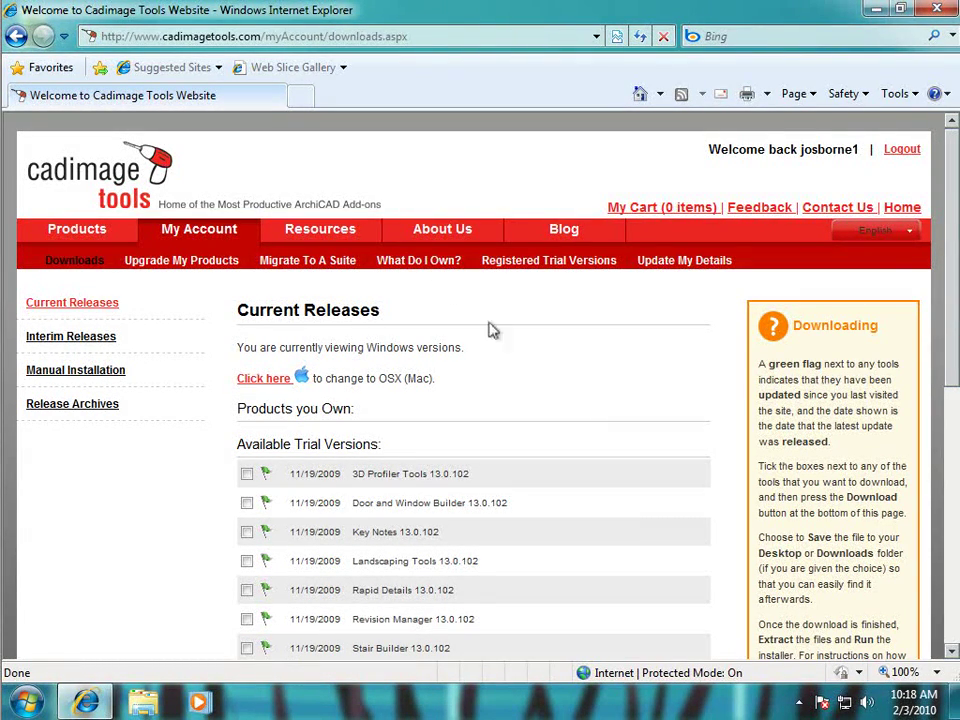
Download the ticked Door and Window Builder and Rapid Details as CadimageToolsDownload.zip.
scroll(492, 330, "down", 3)
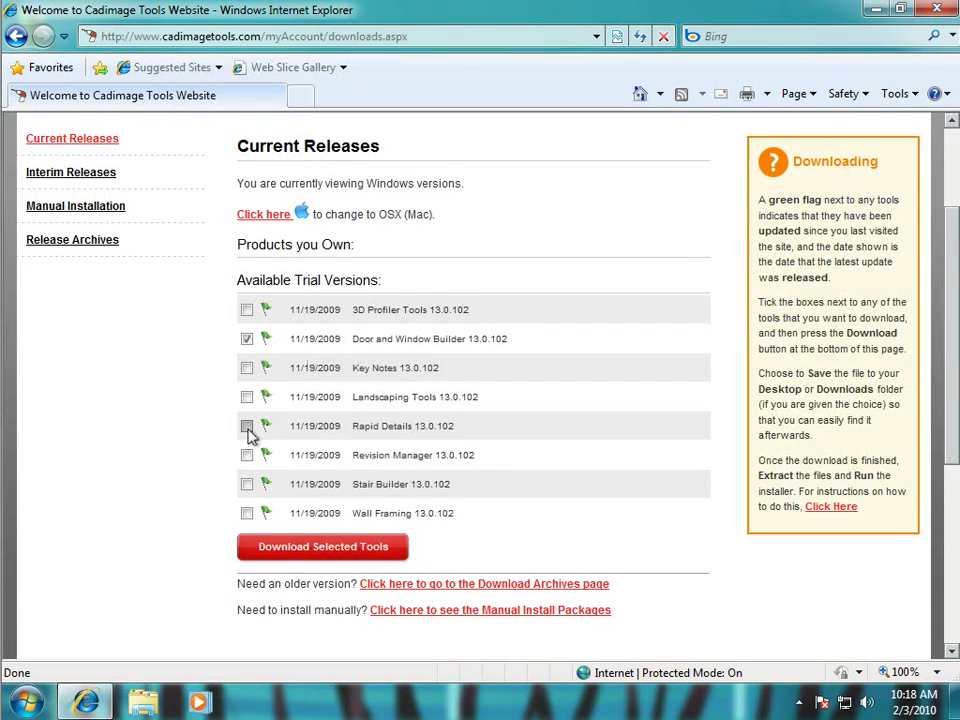
left_click(324, 548)
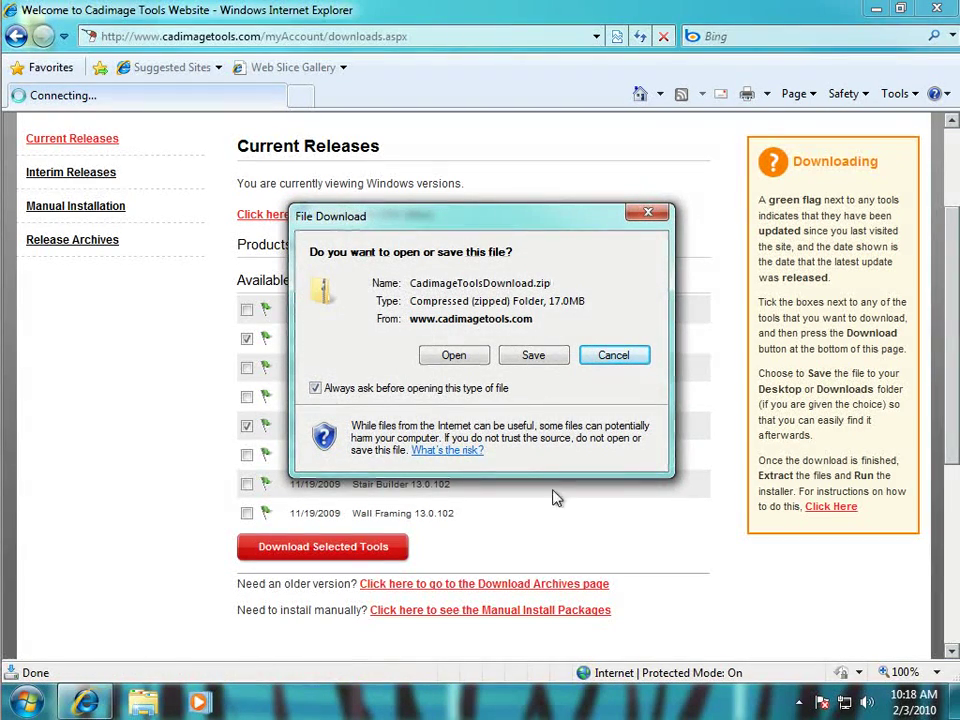
Save the 17.0 MB CadimageToolsDownload.zip to the Desktop and close the completion notice.
left_click(553, 360)
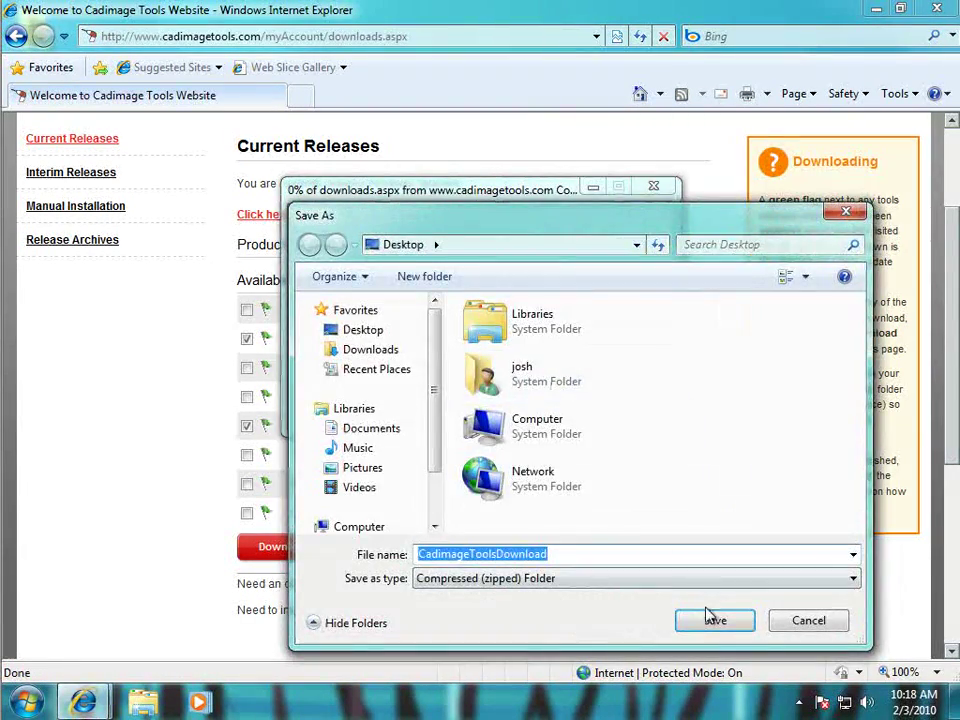
left_click(715, 621)
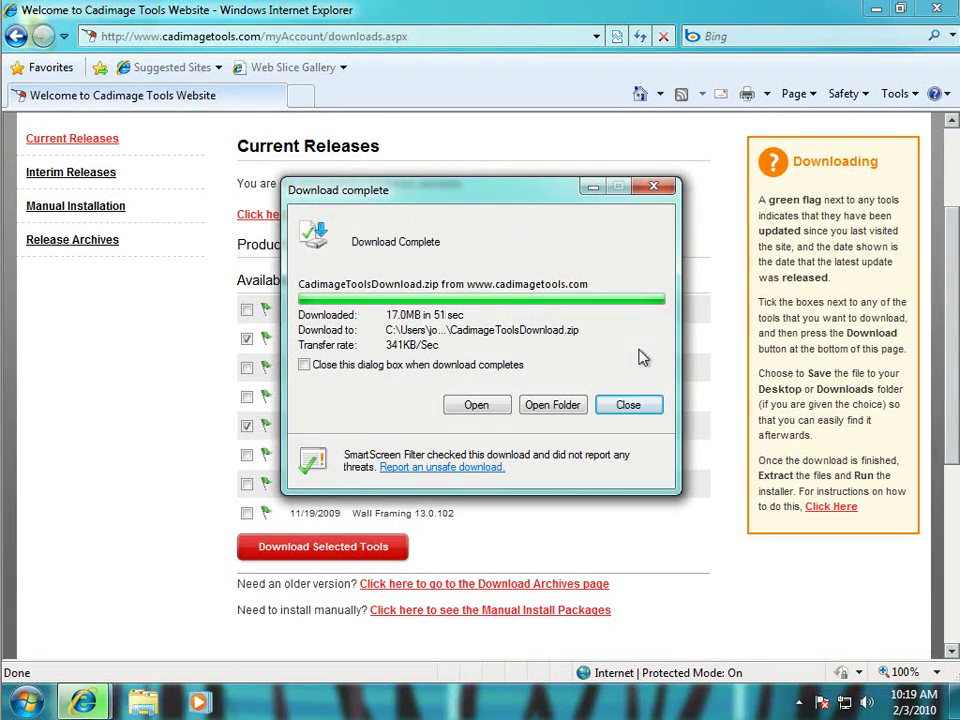
left_click(632, 407)
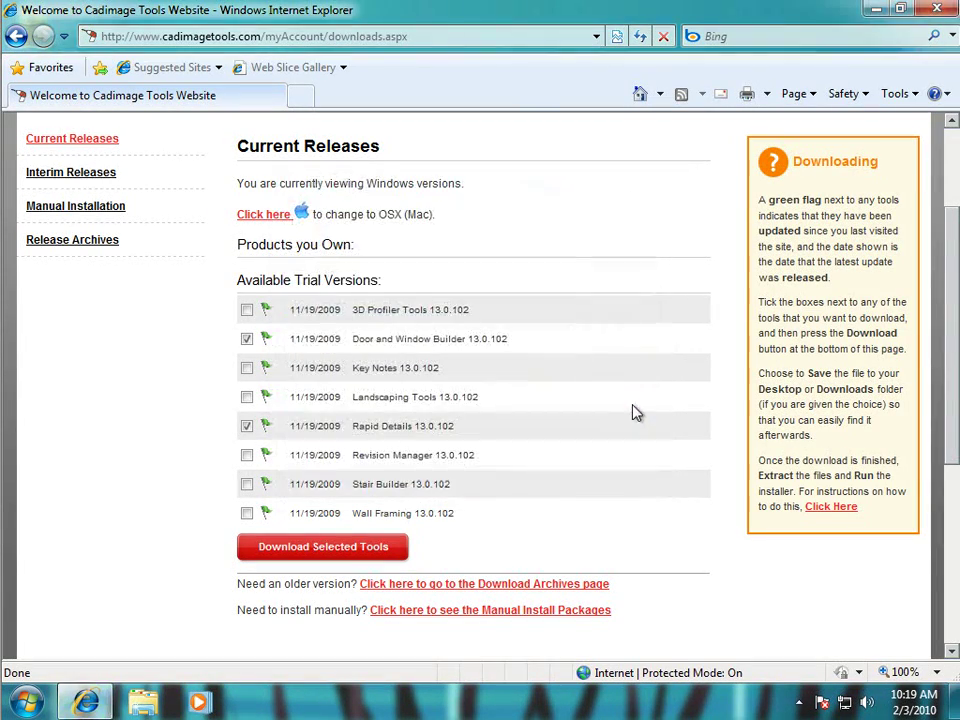
Close the browser and extract CadimageToolsDownload.zip into the suggested Desktop folder.
left_click(937, 12)
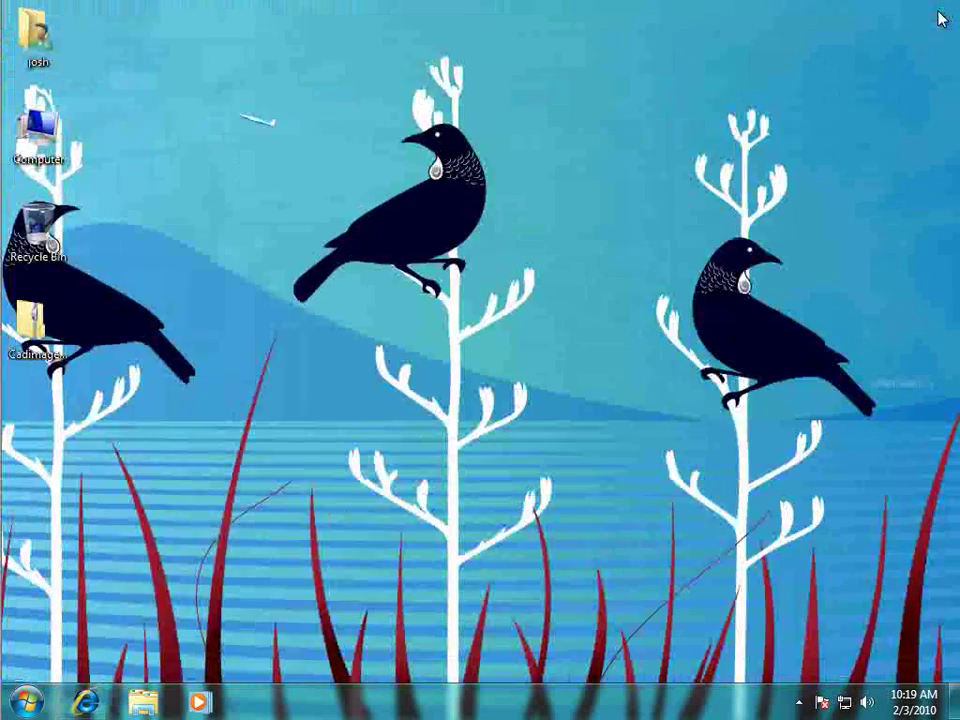
left_click(57, 332)
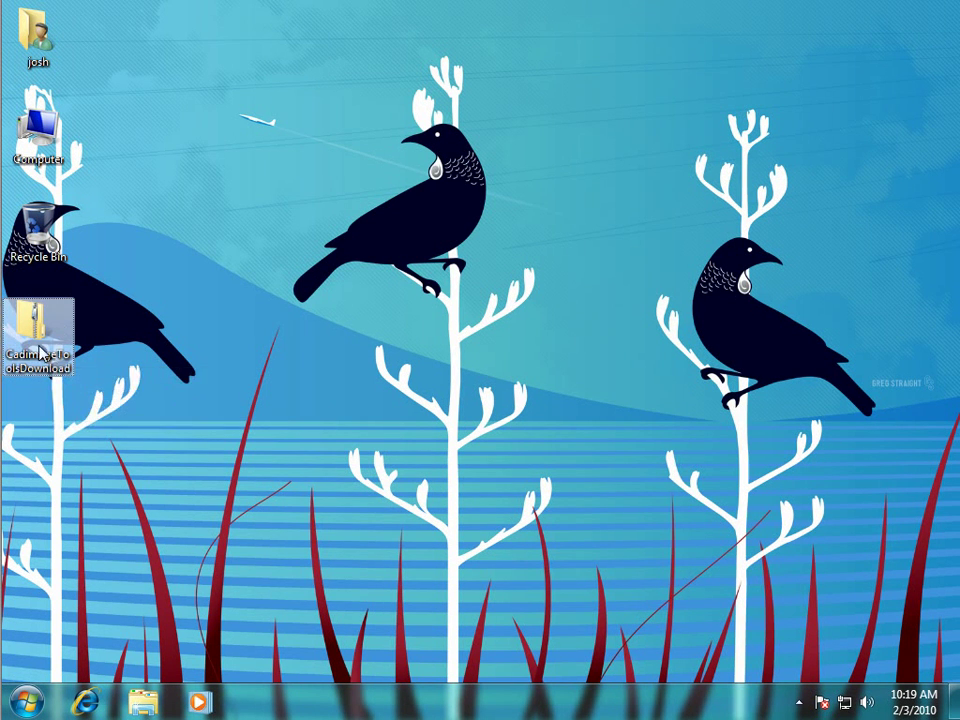
right_click(40, 334)
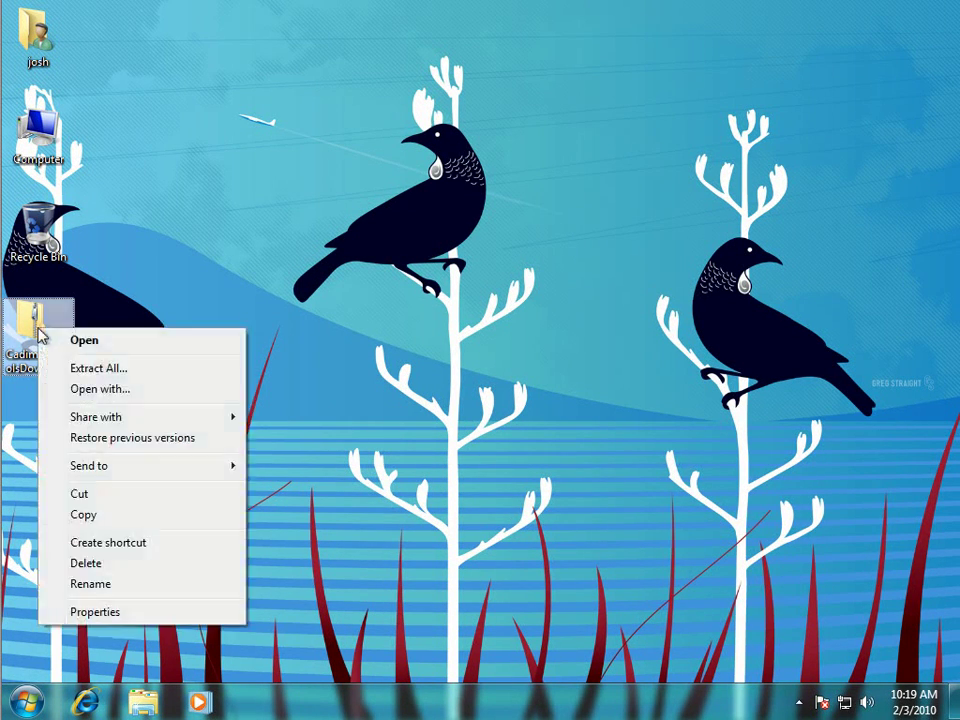
left_click(138, 372)
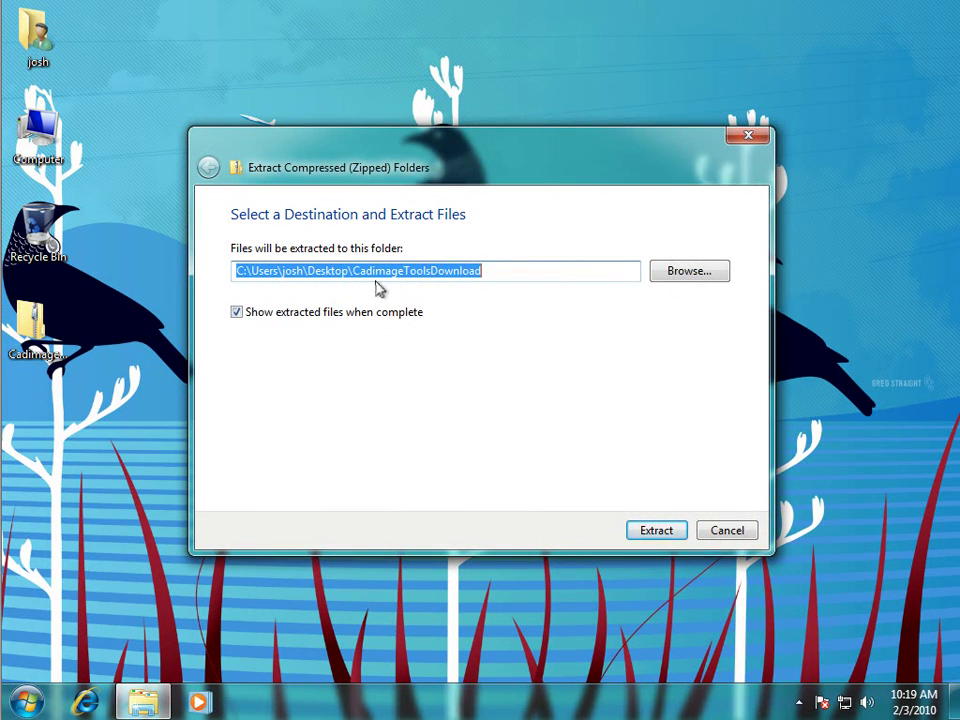
left_click(670, 535)
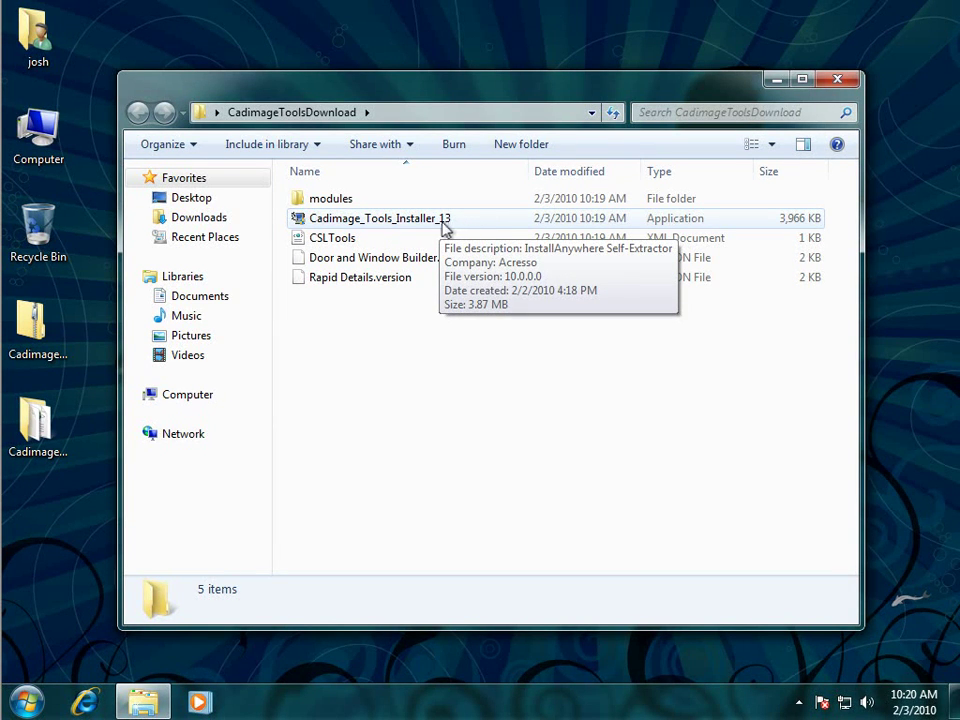
Run Cadimage_Tools_Installer_13 and approve the User Account Control prompt.
double_click(446, 227)
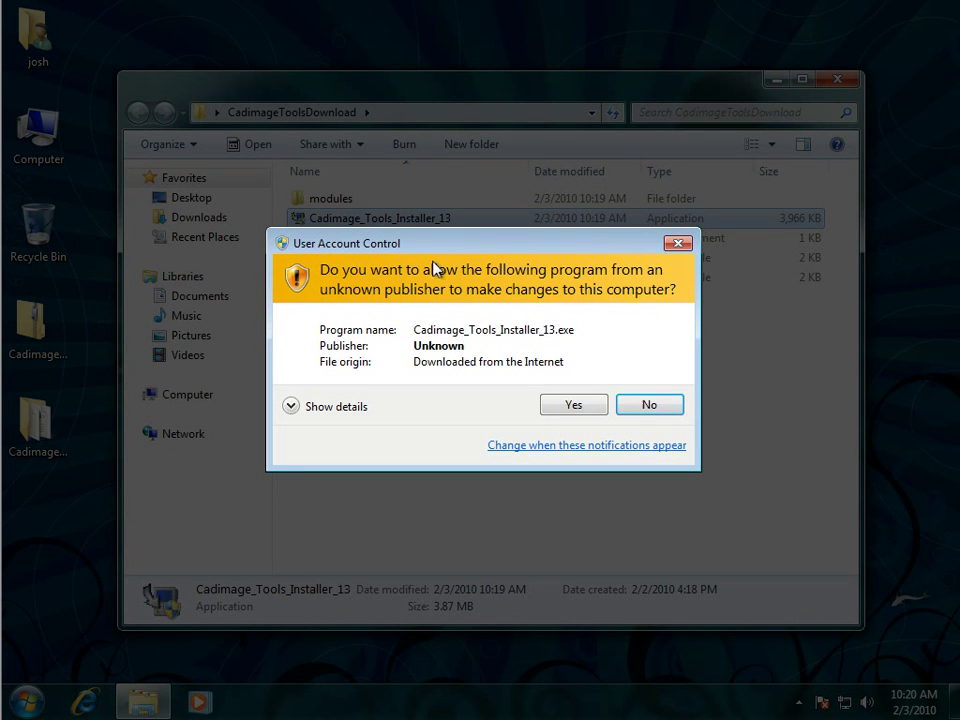
left_click(572, 405)
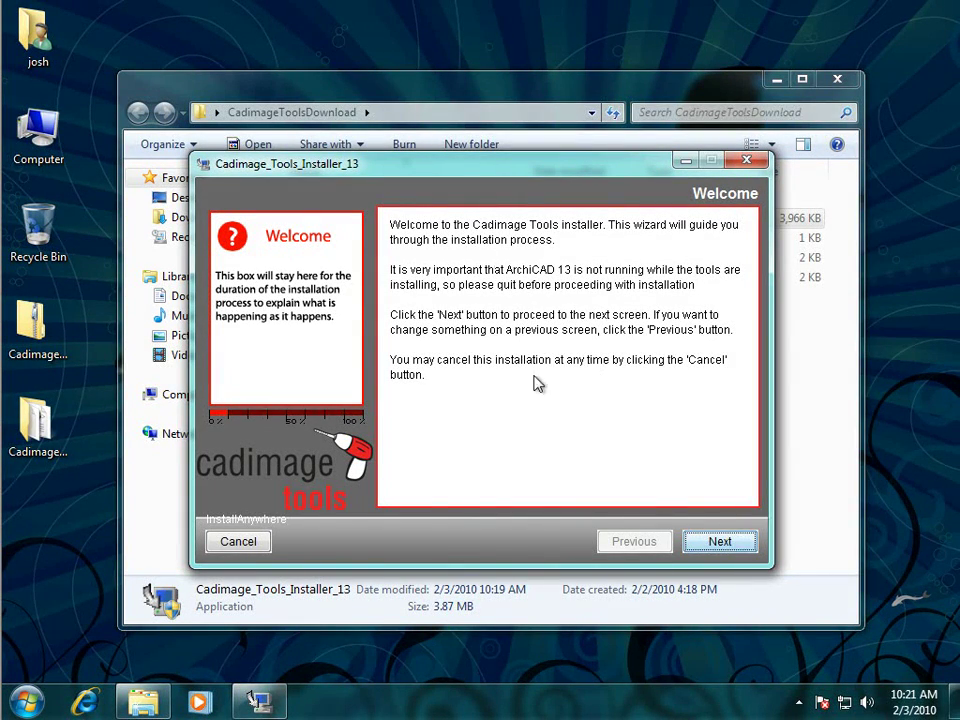
Accept the licence, keep English ArchiCAD 13 and Metric units through the installer pages.
left_click(720, 542)
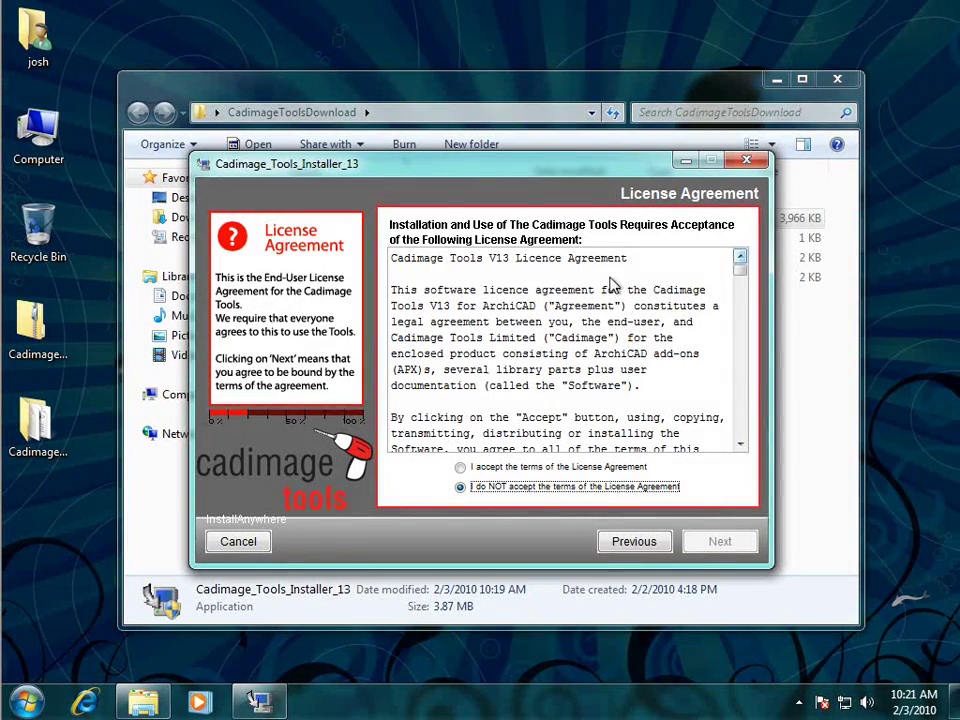
left_click_drag(739, 272, 739, 435)
left_click(462, 468)
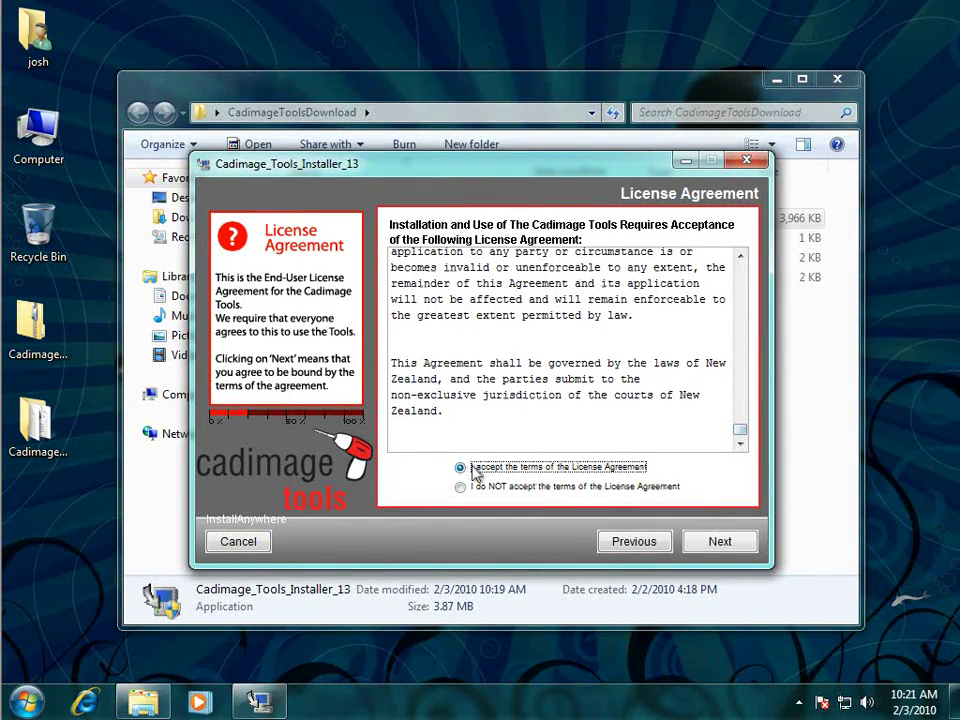
left_click(719, 541)
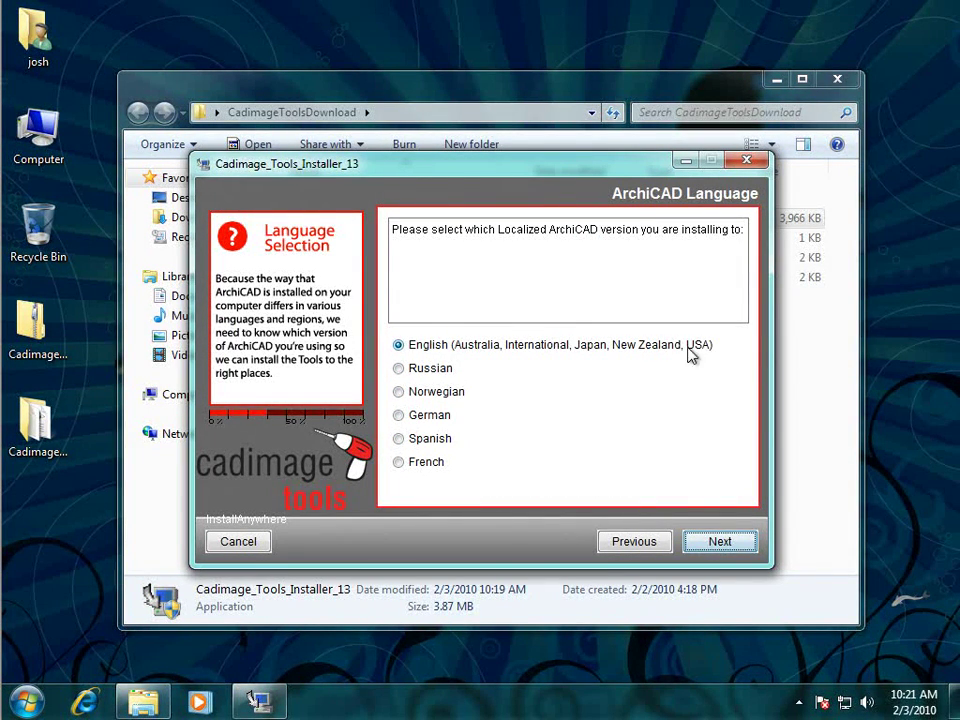
left_click(714, 542)
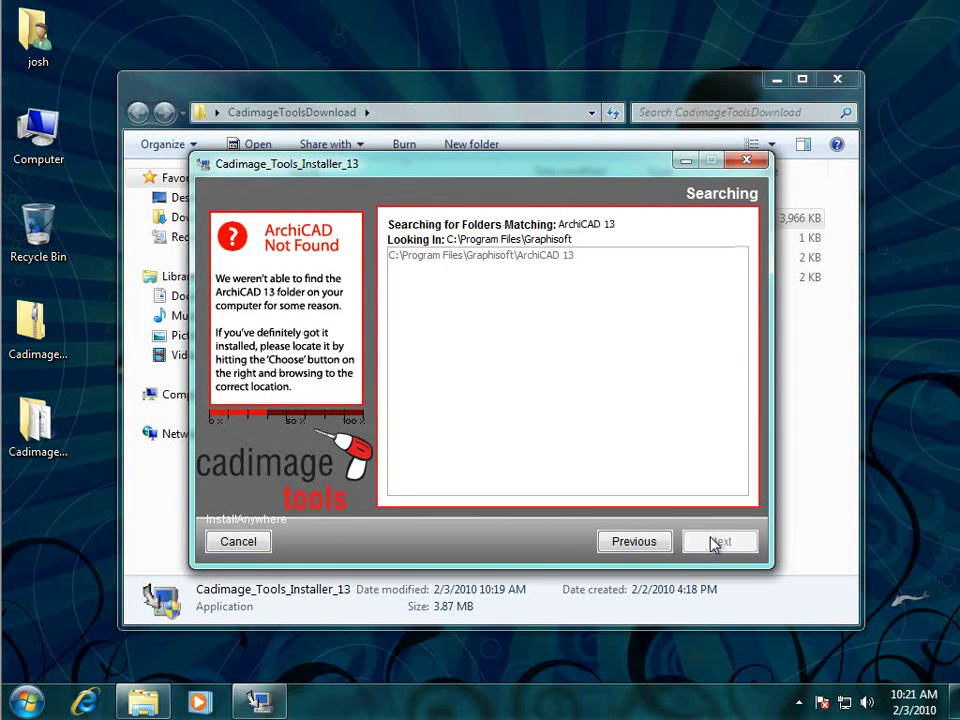
left_click(720, 542)
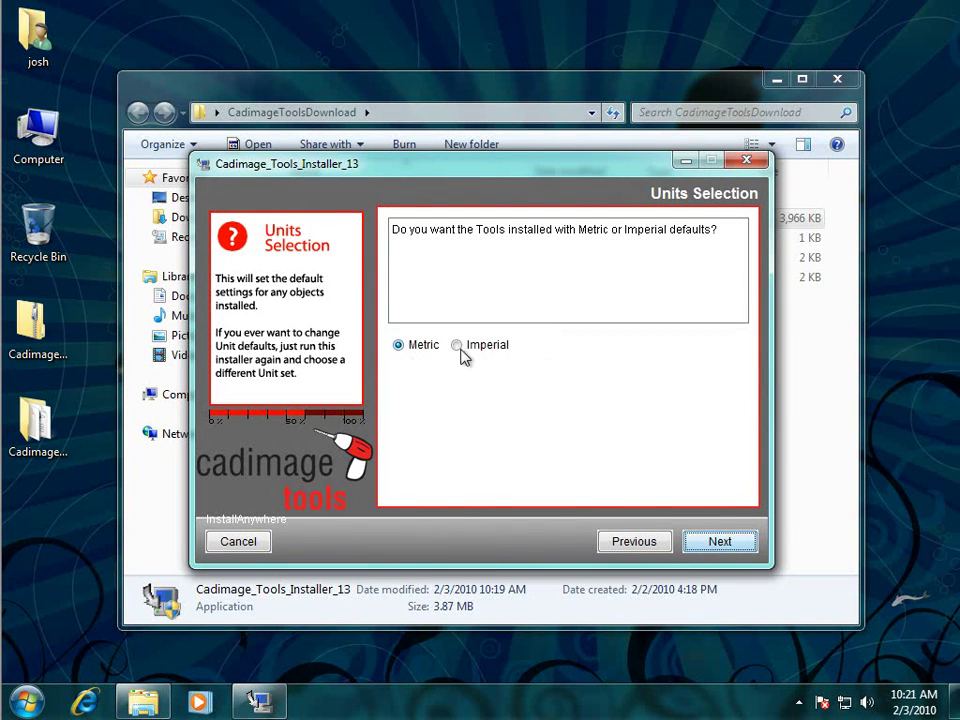
left_click(726, 543)
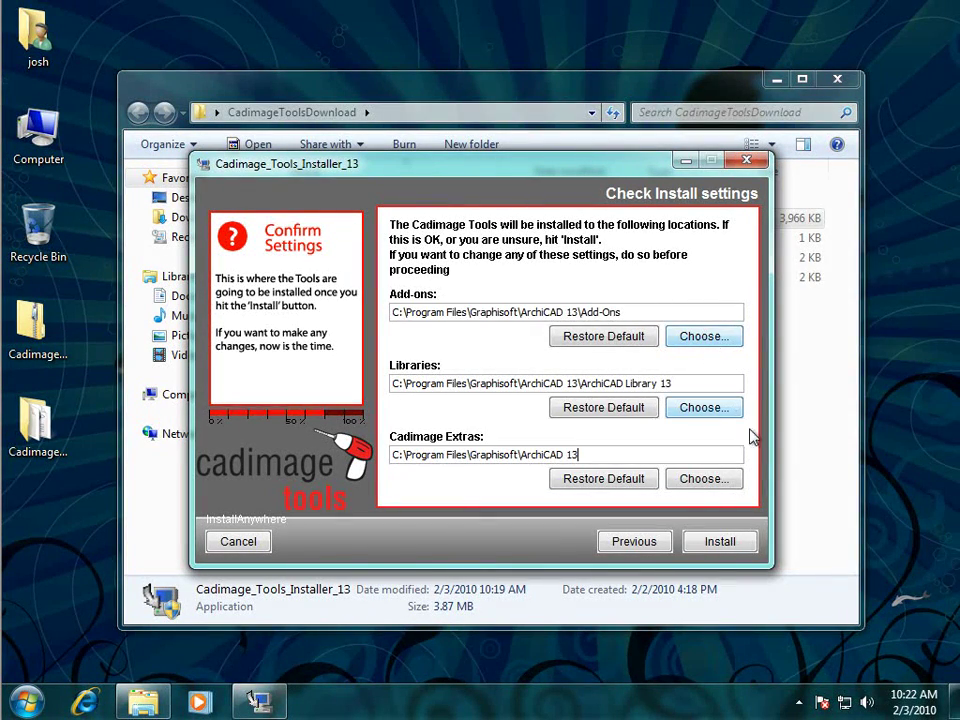
Install to the default ArchiCAD 13 locations and close the installer when complete.
left_click(737, 554)
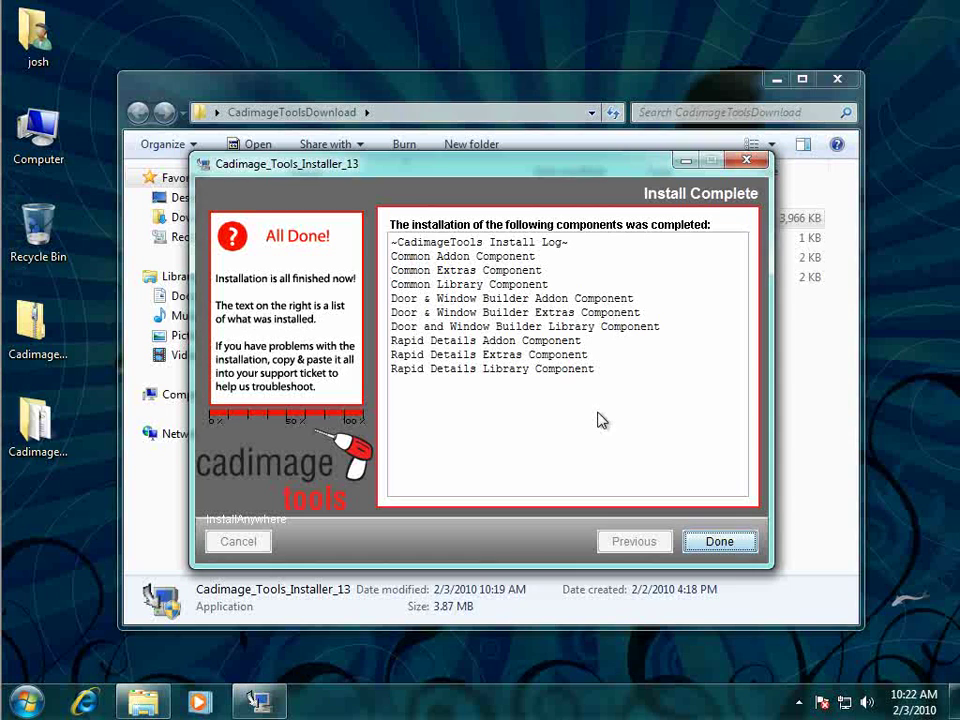
left_click(736, 543)
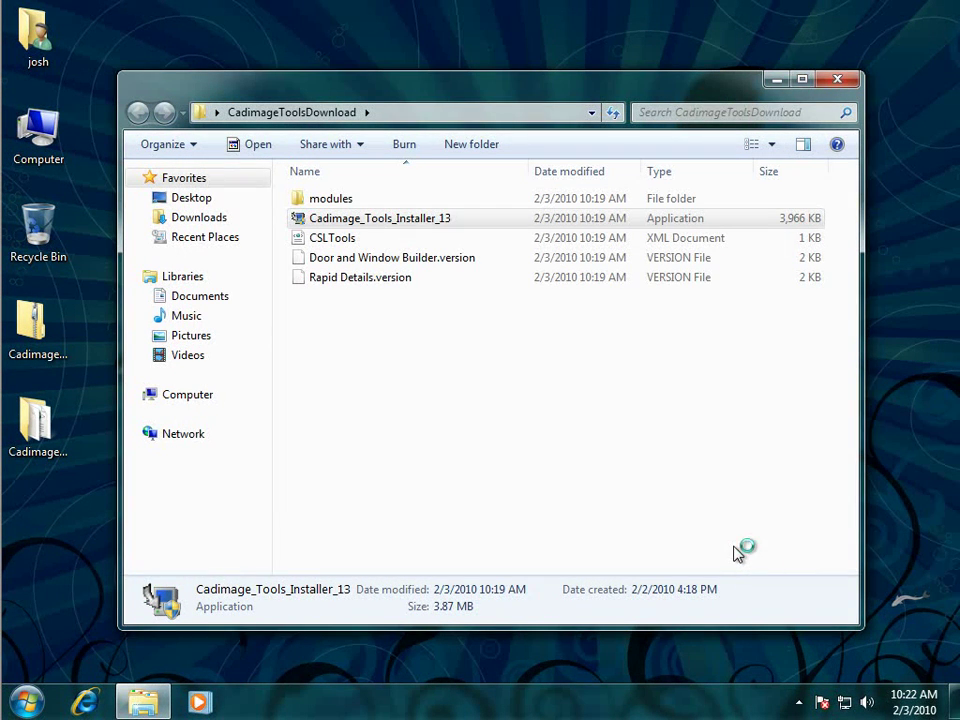